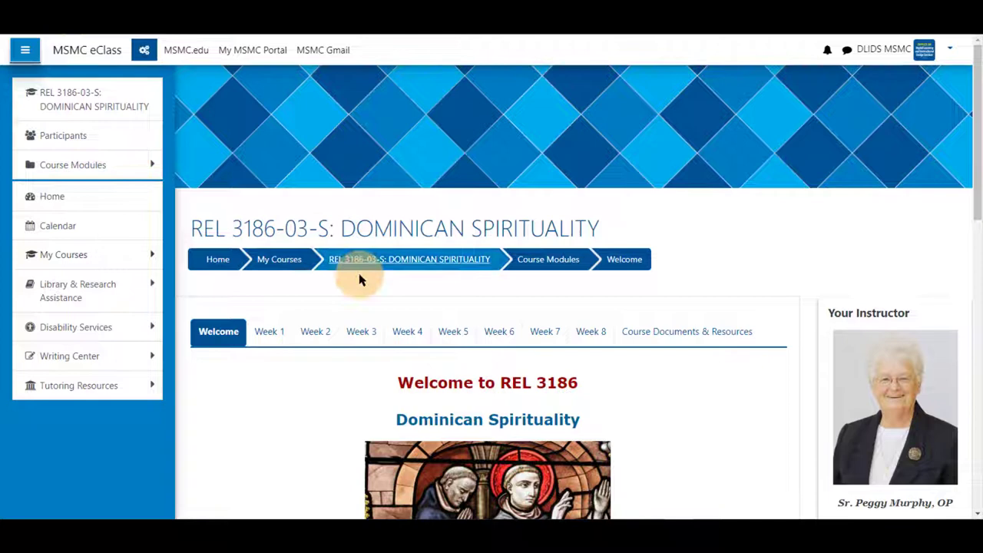
Step: Under Week 3, hide the side drawer and open 'Service Learning Project - Milestone #1'
click(362, 335)
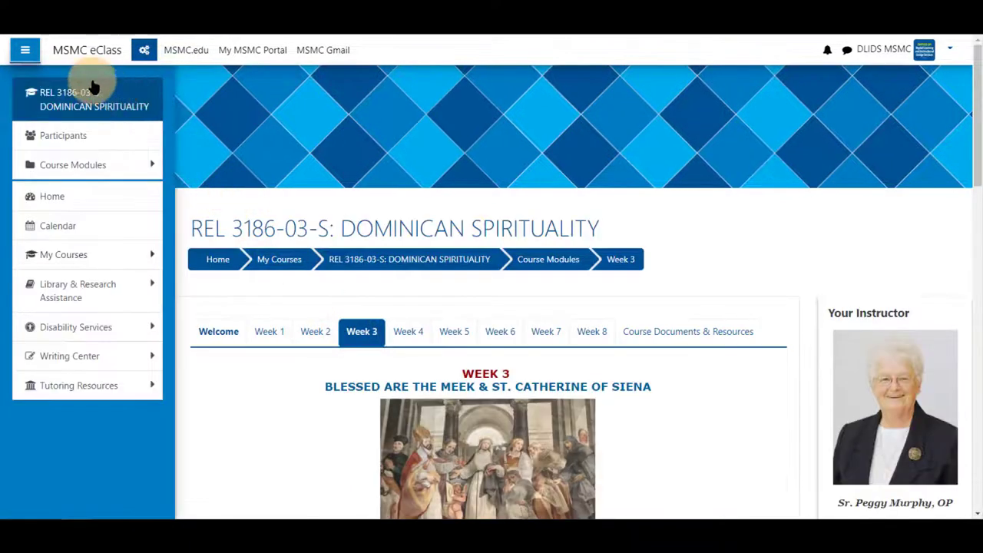
click(21, 50)
scroll(229, 214, down, 5)
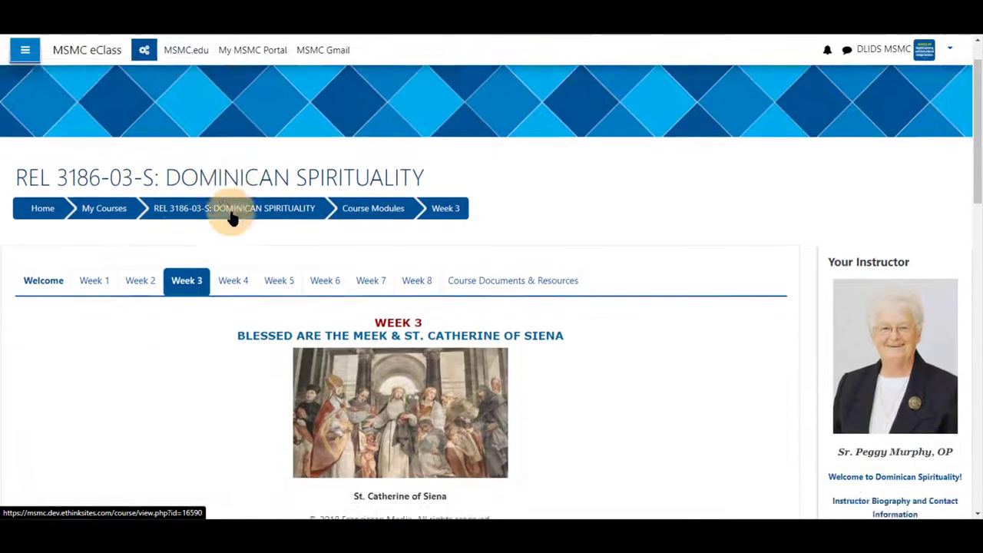
scroll(230, 215, down, 7)
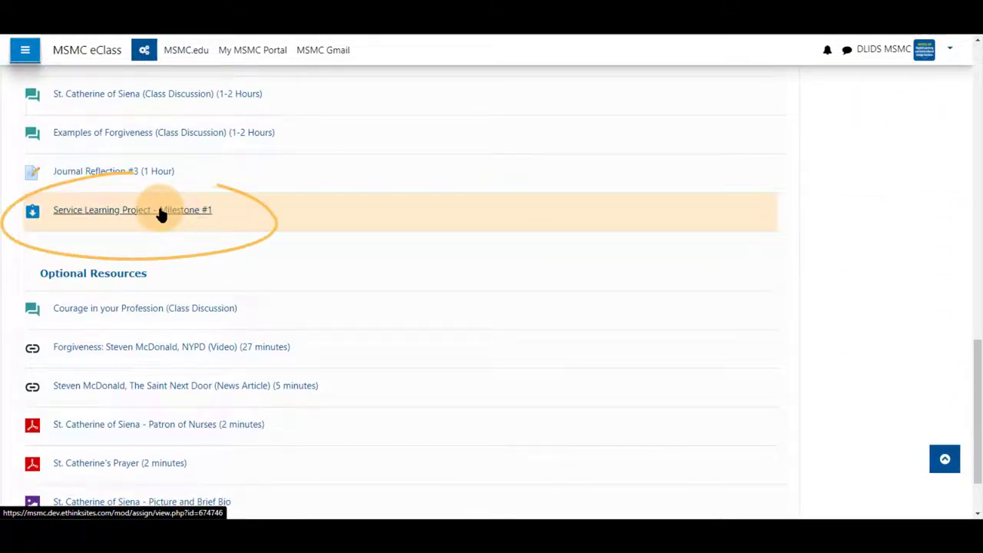
click(161, 213)
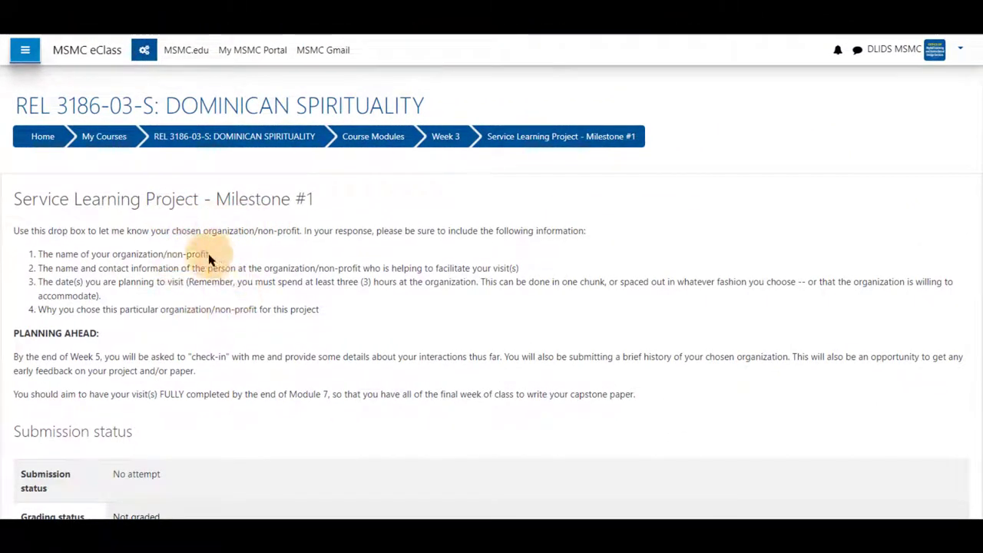
scroll(265, 244, down, 3)
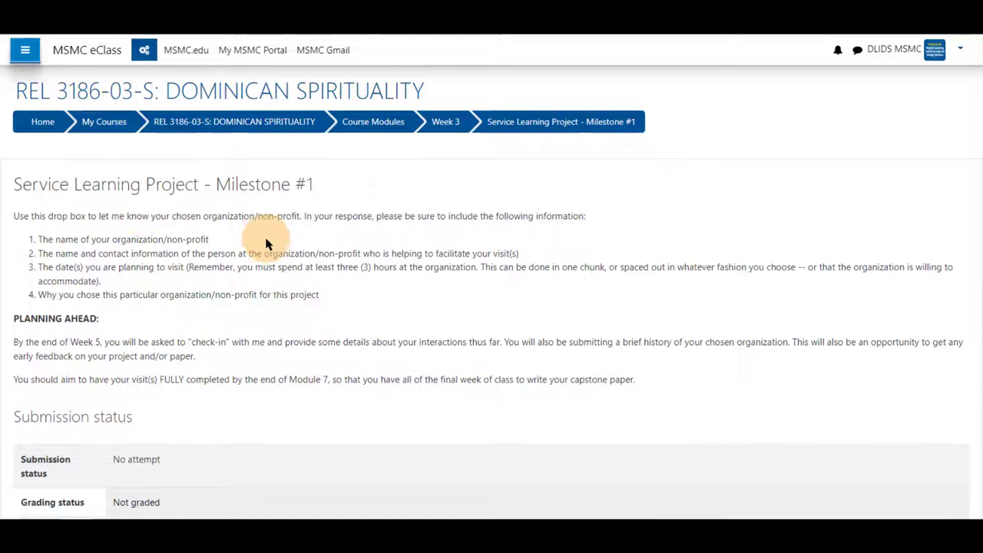
scroll(265, 244, down, 1)
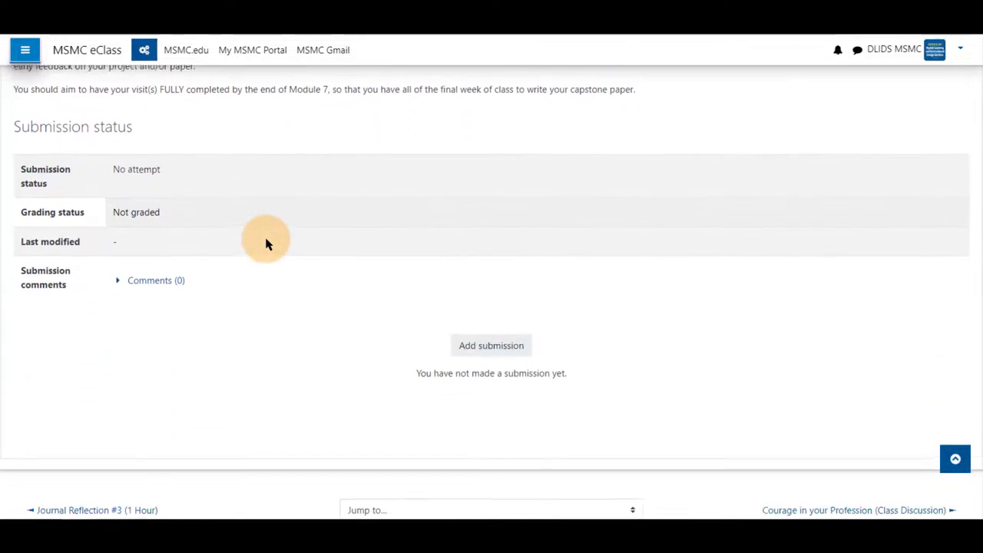
Step: Start a new submission and reveal the voice recorder and Online text editor
click(487, 345)
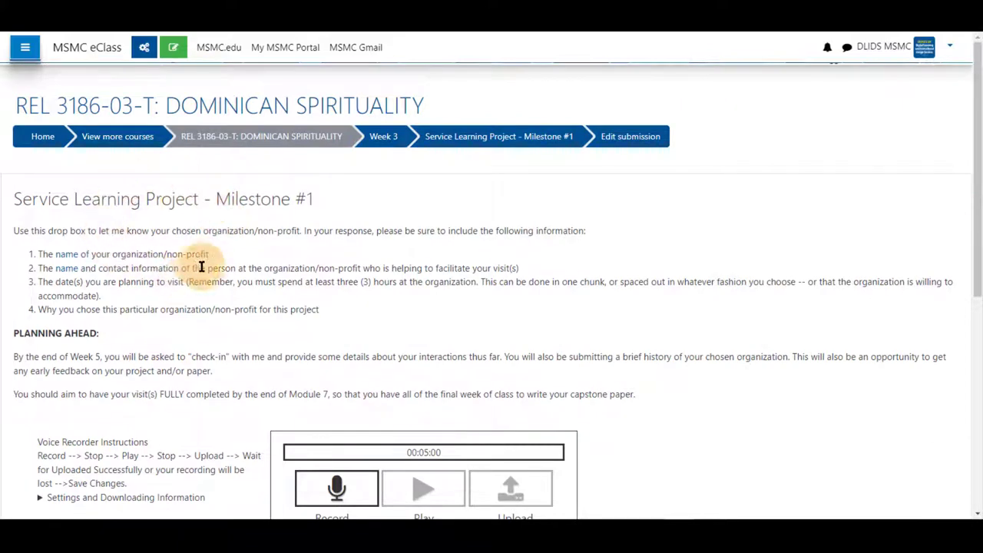
scroll(228, 255, down, 3)
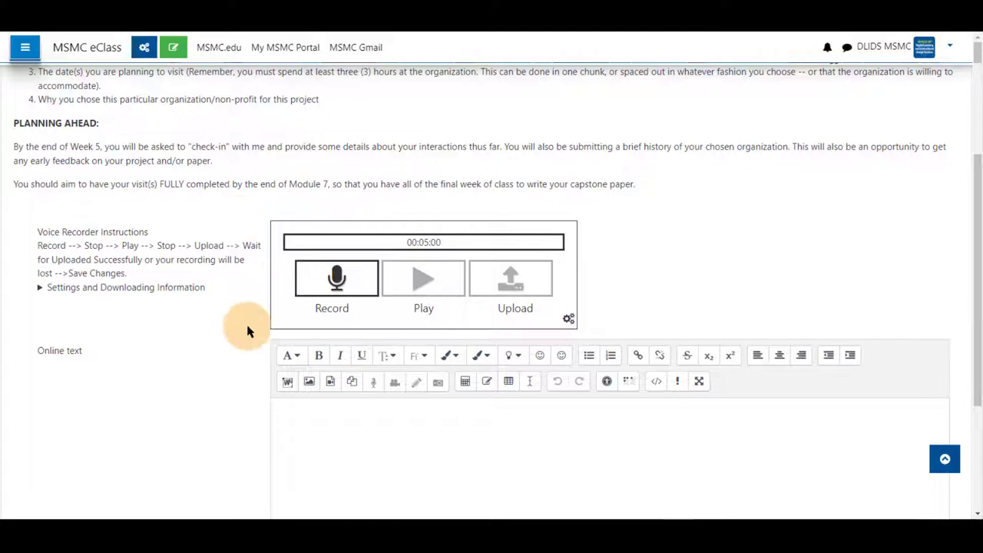
scroll(248, 330, down, 1)
scroll(248, 330, down, 1)
scroll(248, 330, up, 2)
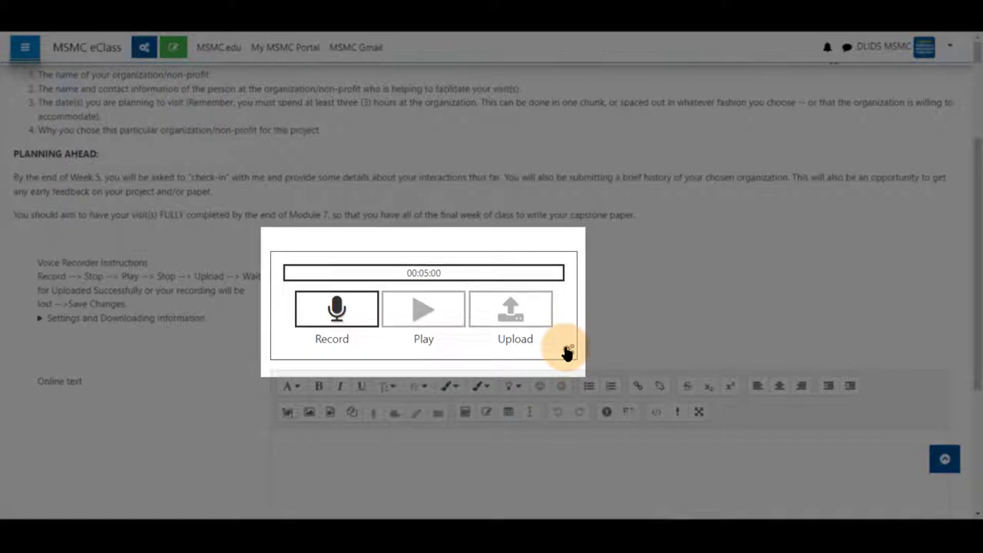
click(568, 350)
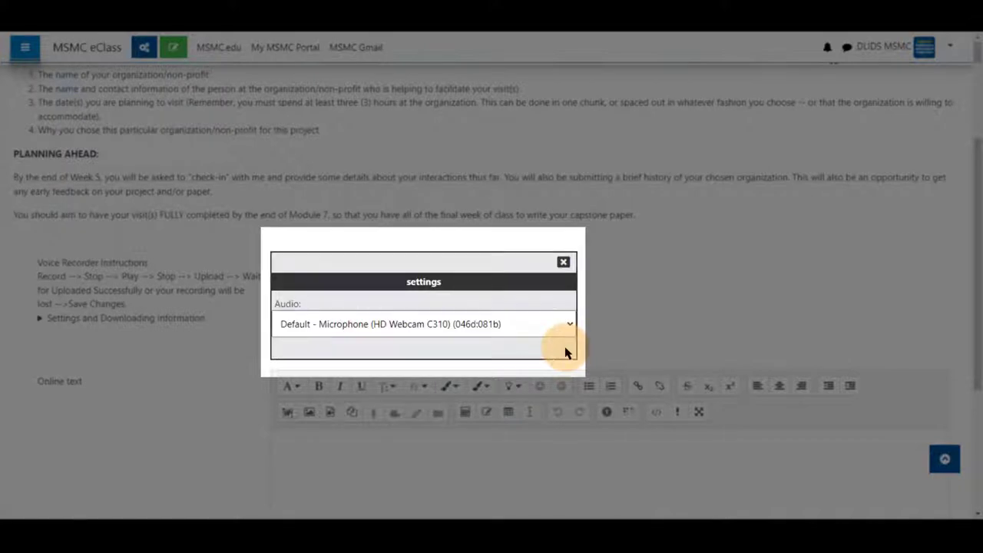
click(569, 328)
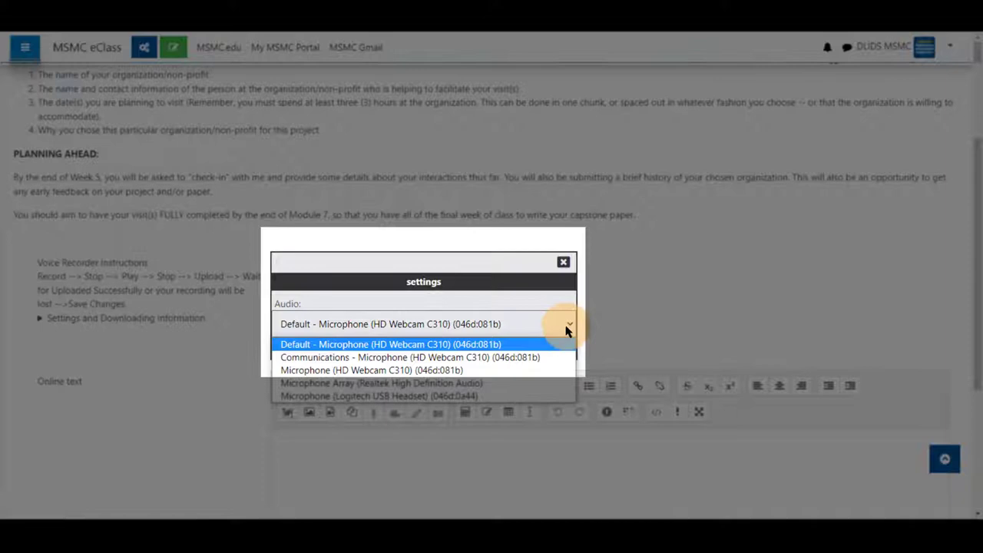
click(566, 326)
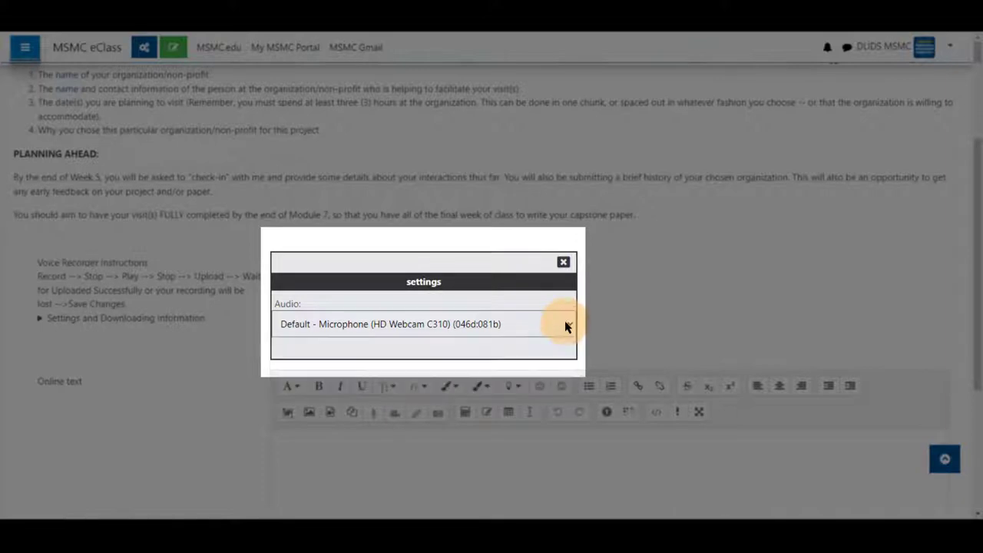
click(563, 264)
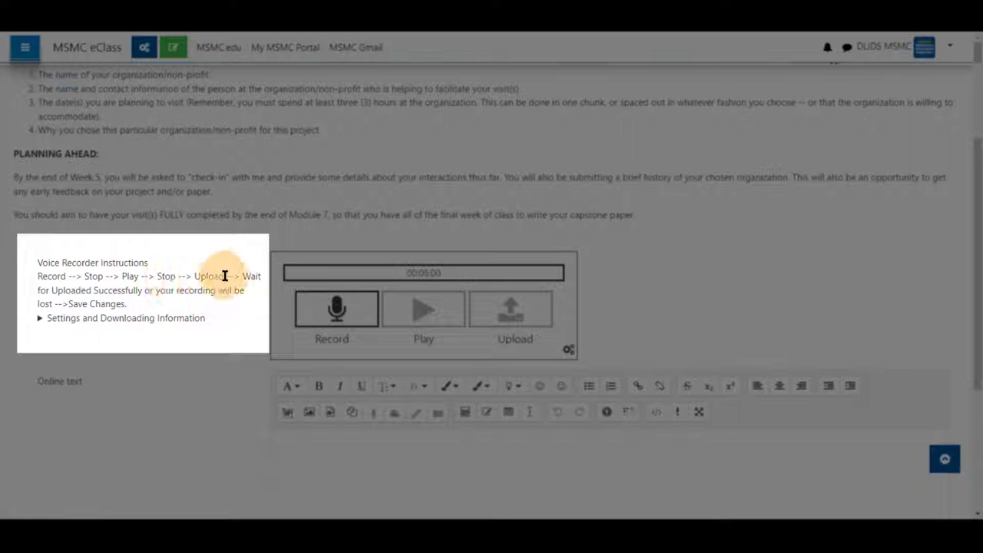
click(99, 325)
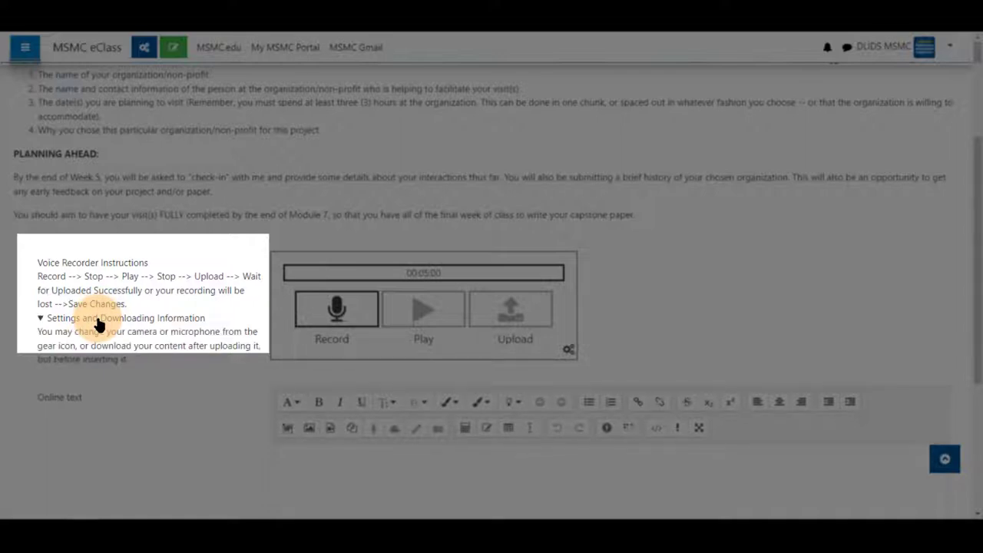
click(99, 325)
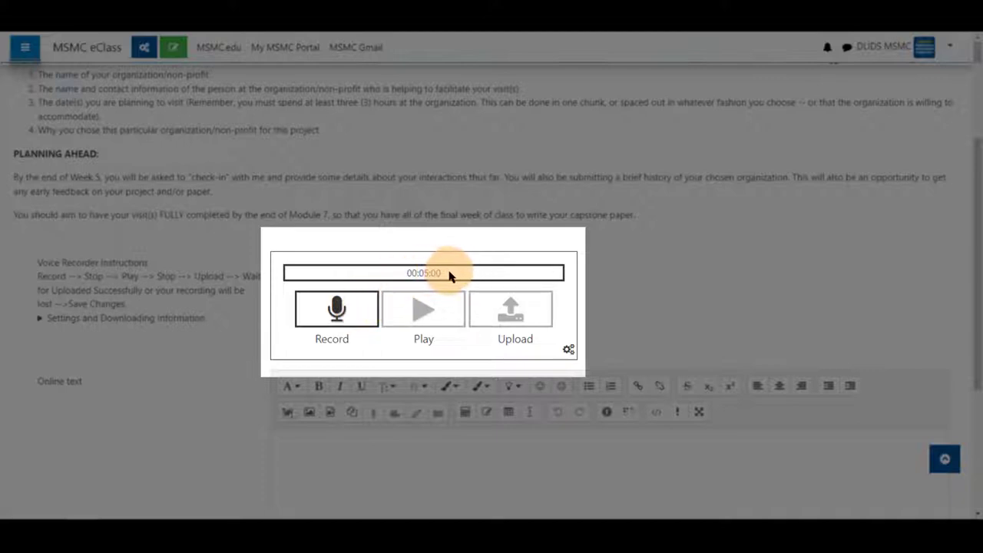
Step: Record a roughly 3-second audio clip, then play it back to check it
click(341, 315)
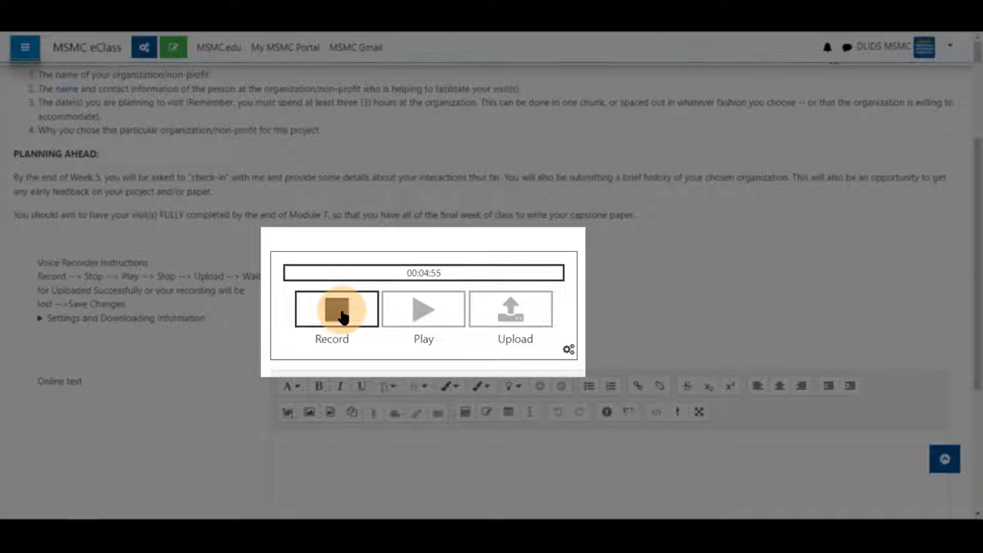
click(341, 315)
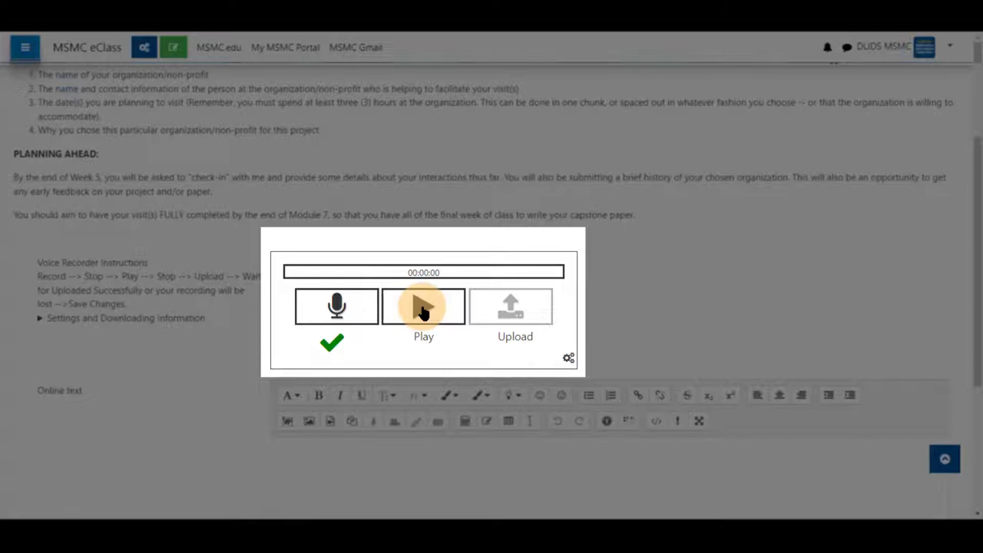
click(423, 311)
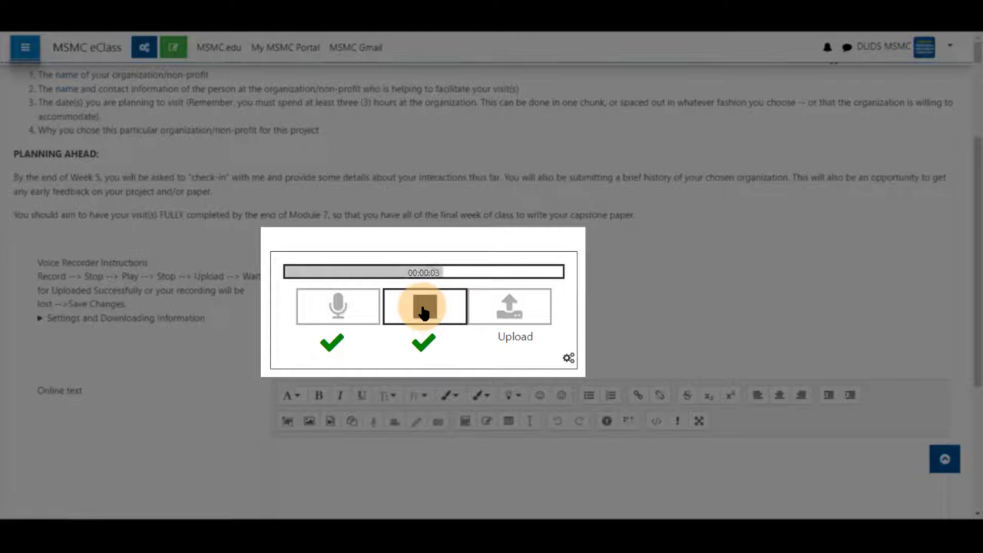
click(424, 311)
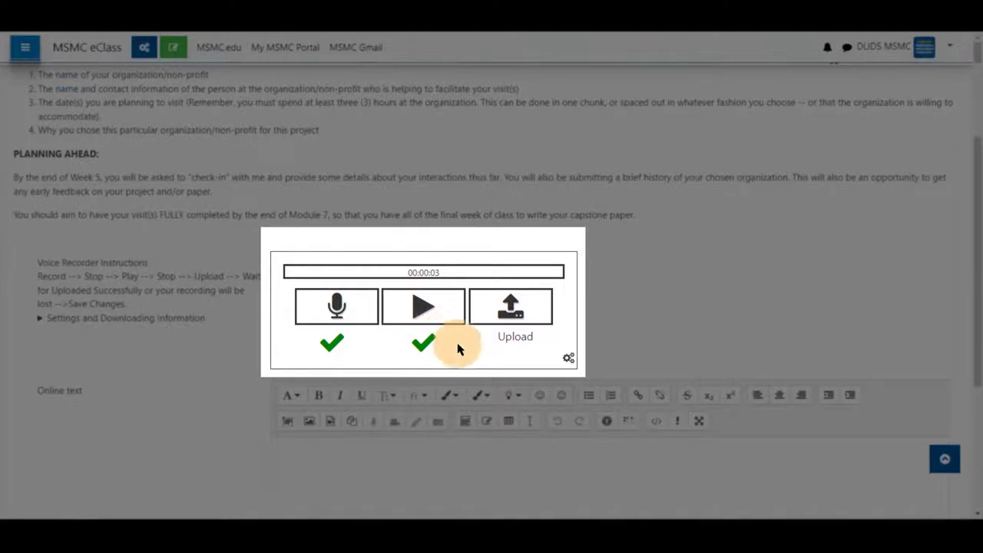
Step: Upload the clip until 'Uploaded successfully' appears, then download a copy of the recording
click(519, 308)
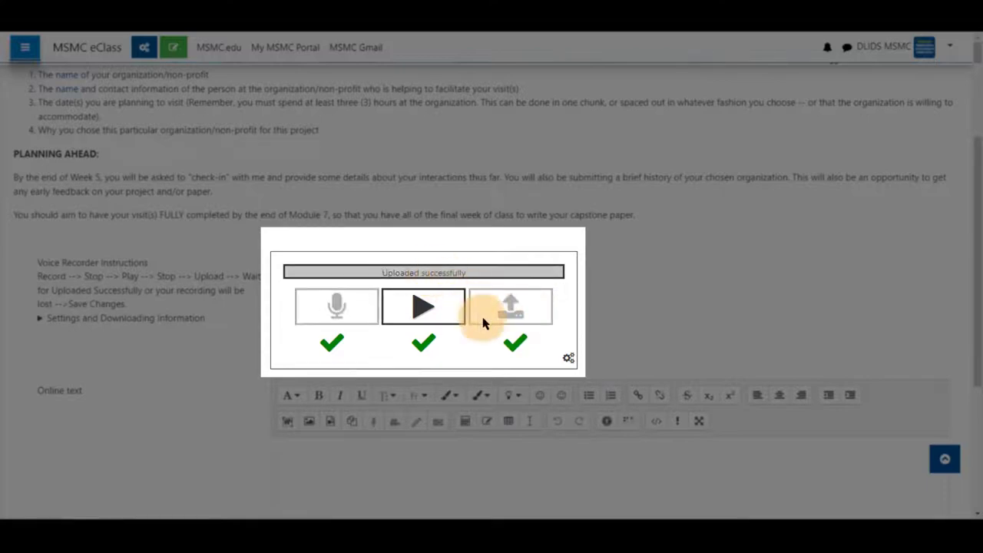
click(569, 360)
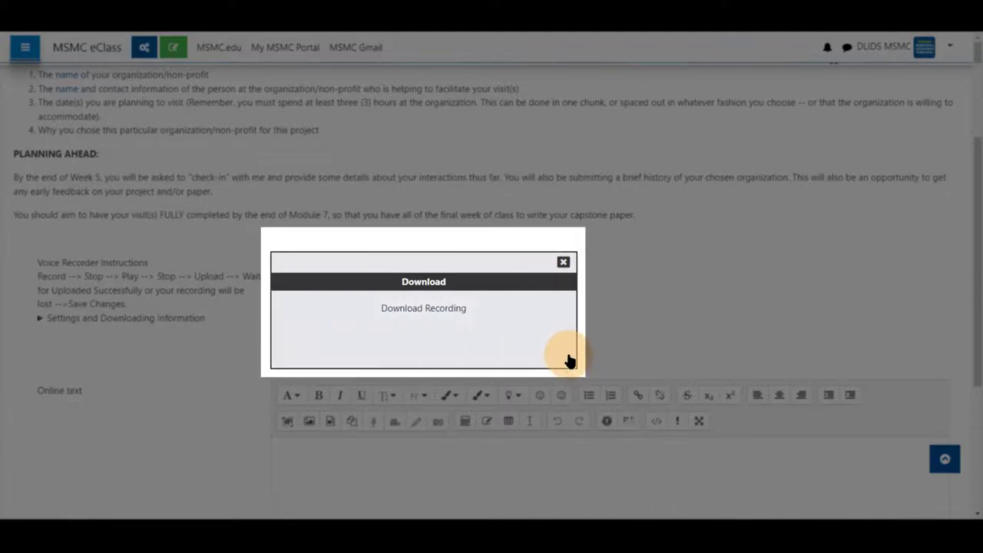
click(436, 309)
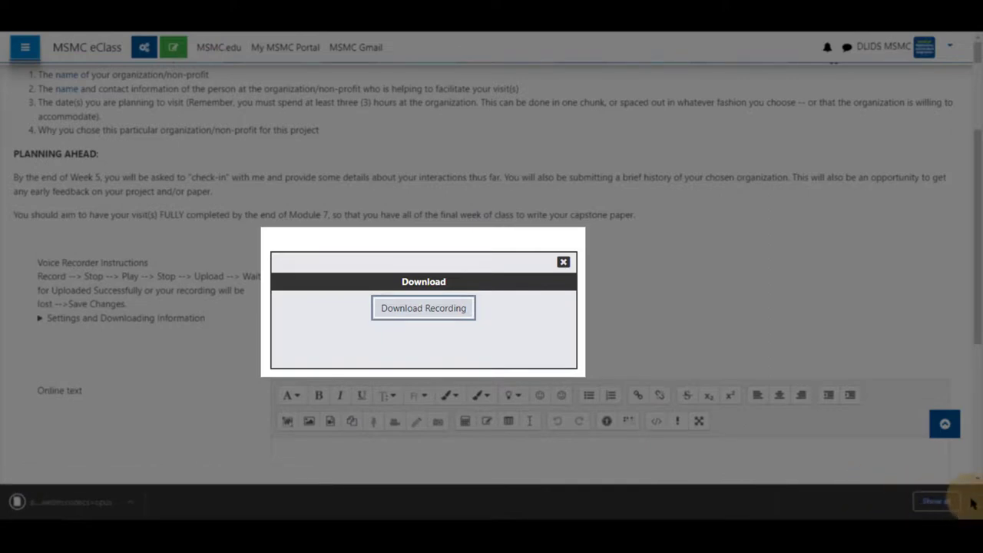
click(972, 502)
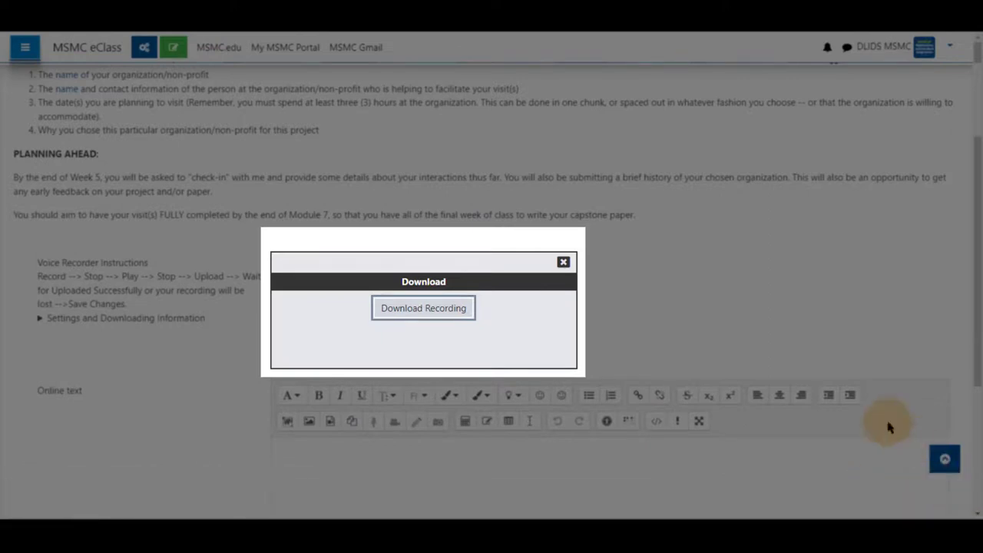
click(563, 264)
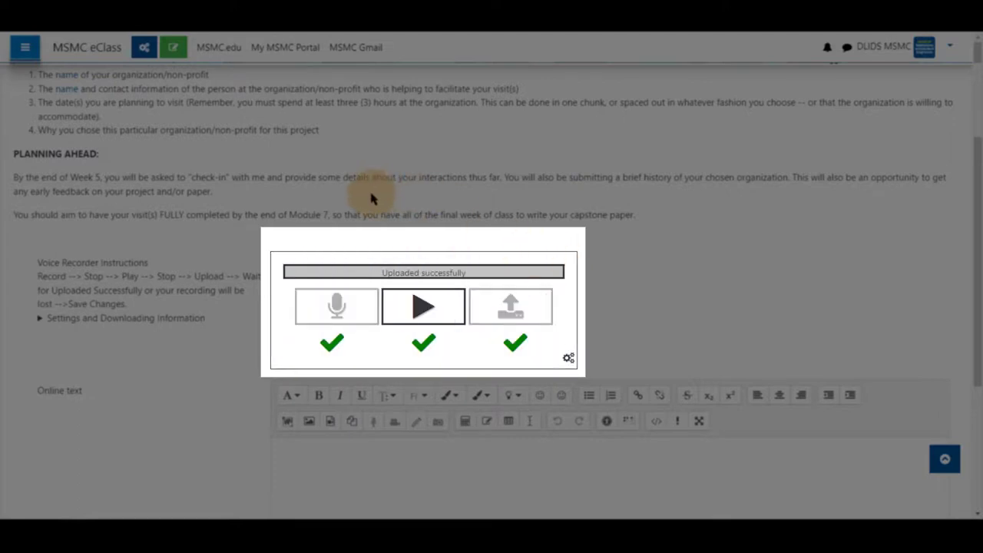
Step: Save changes and confirm 'Submitted for grading' with the Online PoodLL audio player
scroll(246, 234, down, 3)
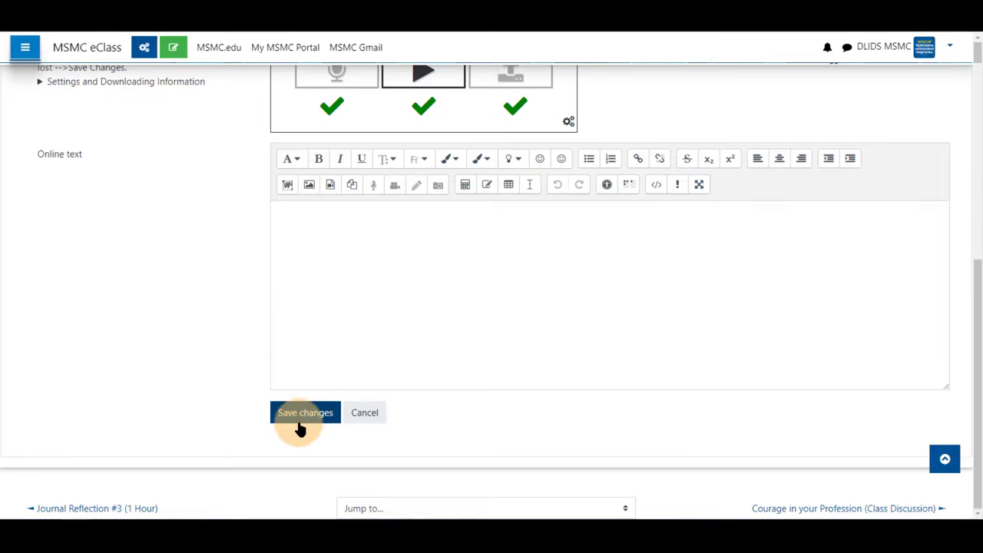
click(300, 414)
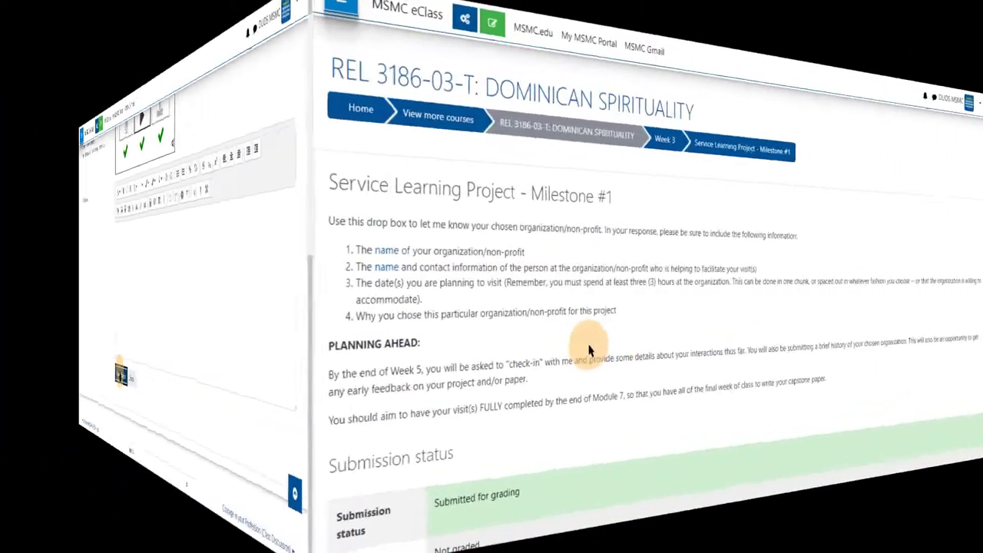
scroll(284, 348, down, 2)
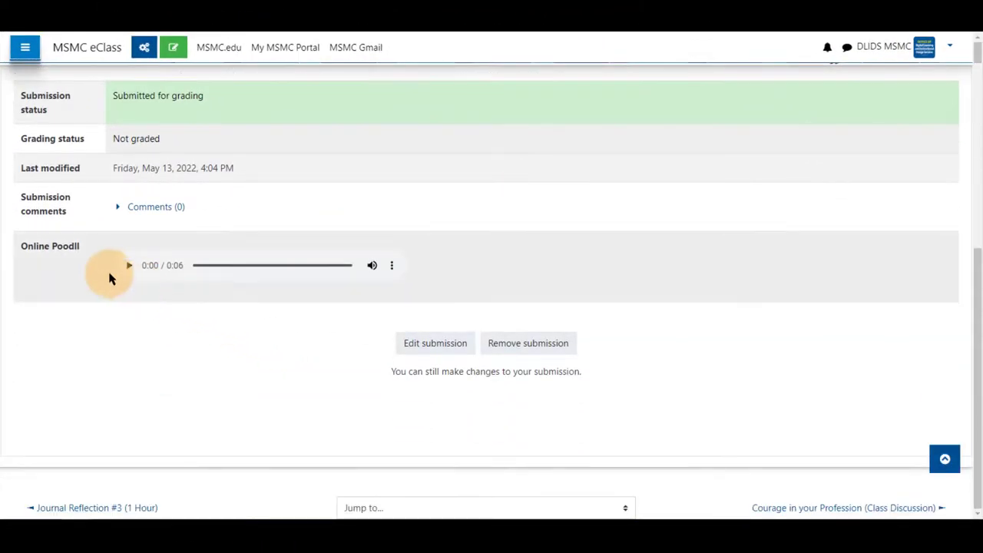